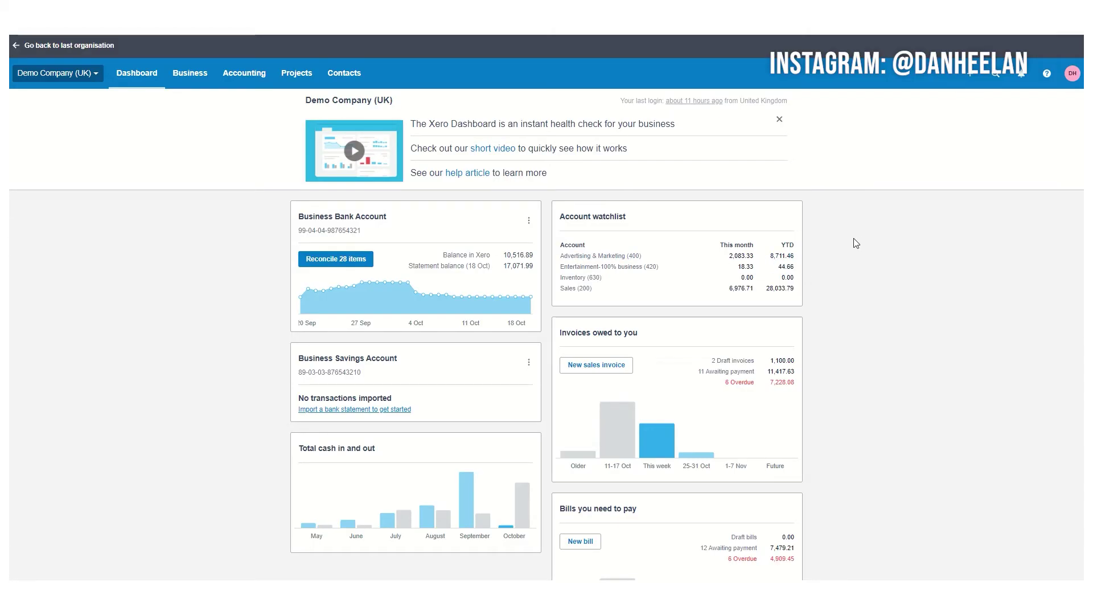
- Start a new sales invoice addressed to Dimples Warehouse
scroll(841, 371, down, 4)
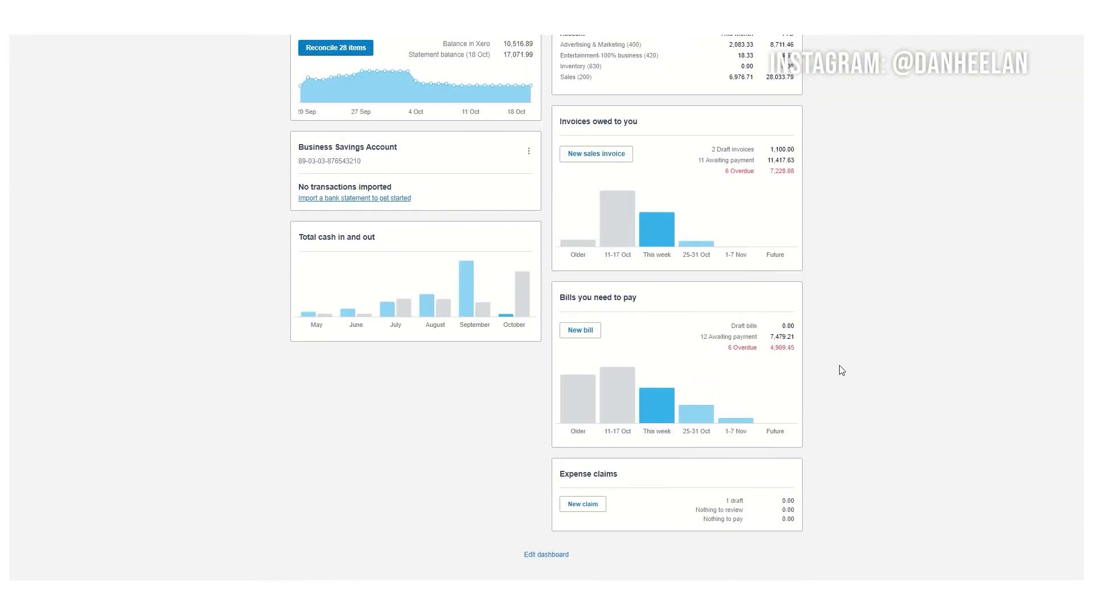
scroll(825, 415, up, 4)
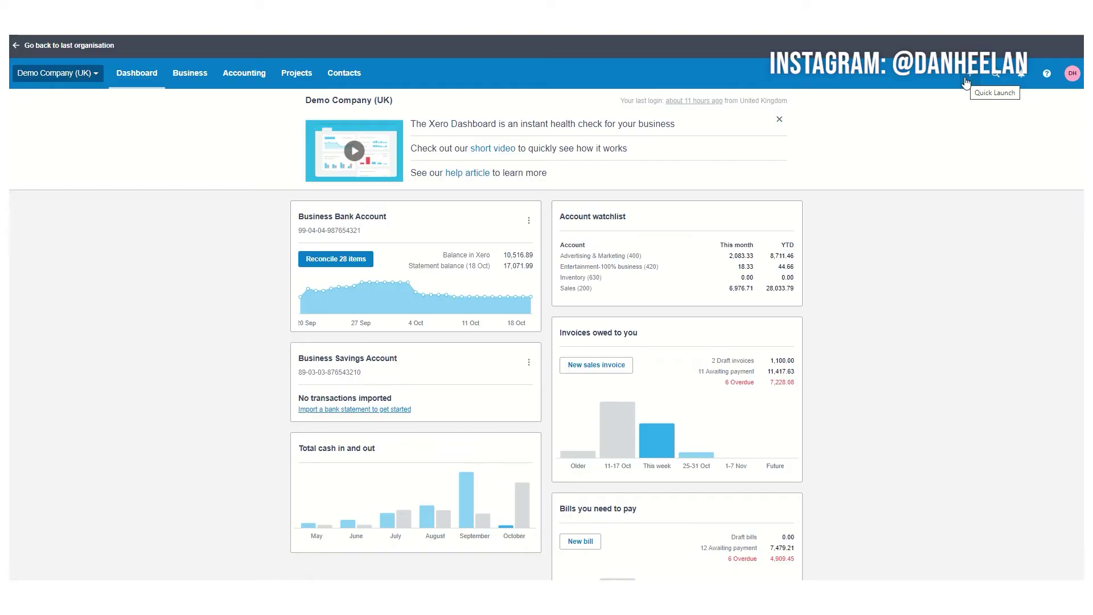
click(966, 82)
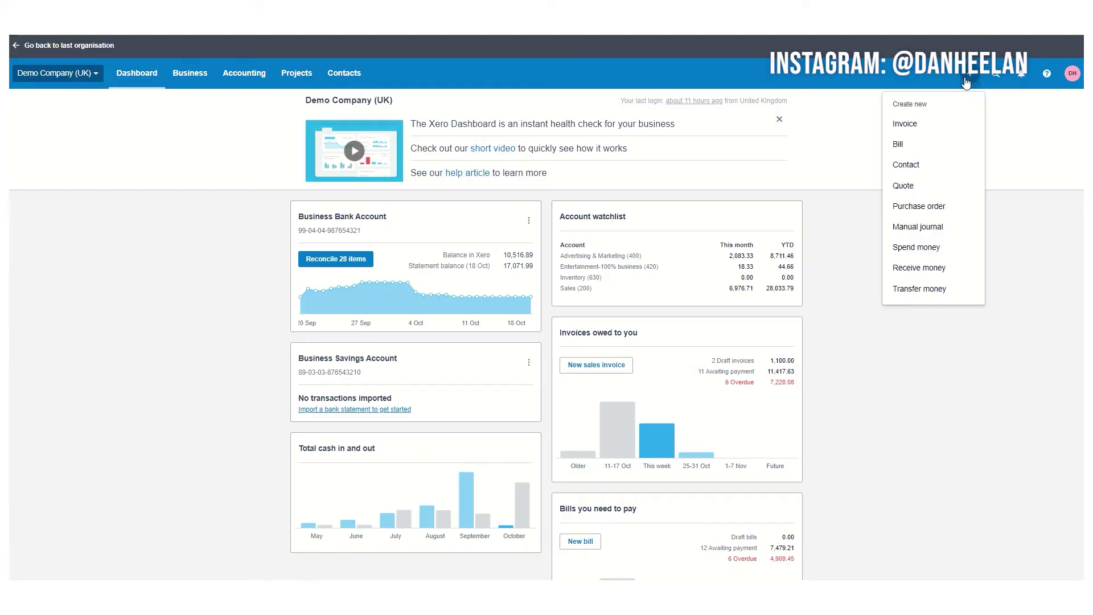
click(917, 124)
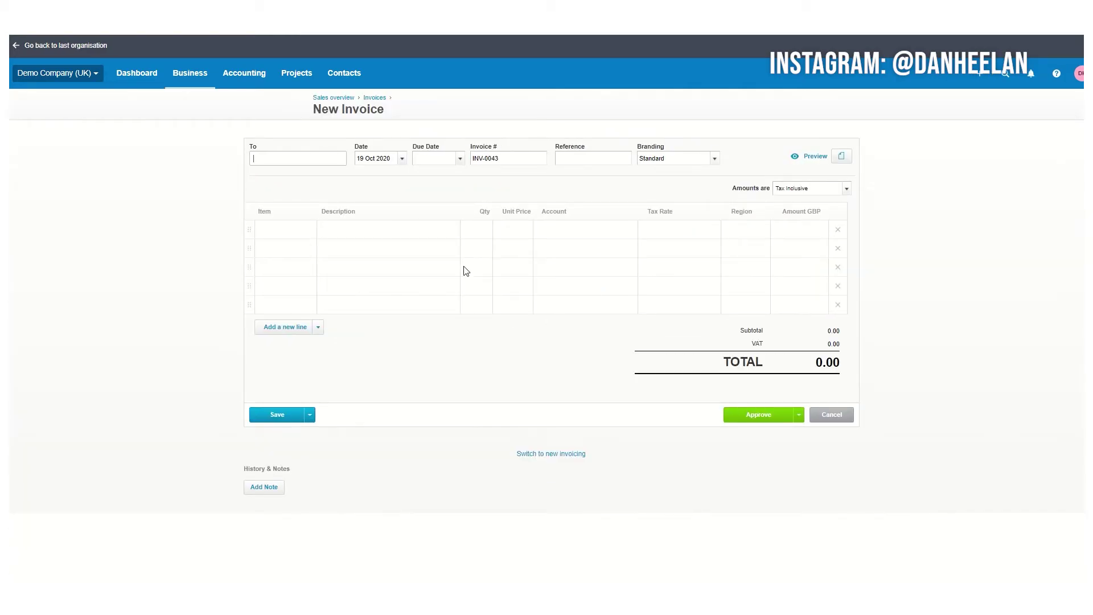
click(338, 160)
text(d)
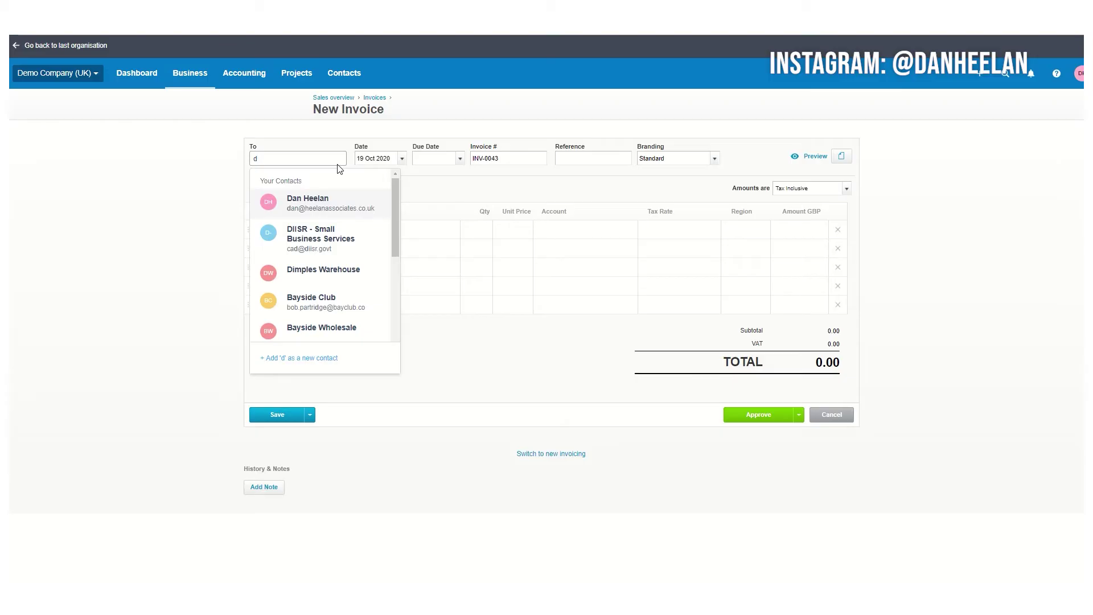
click(334, 273)
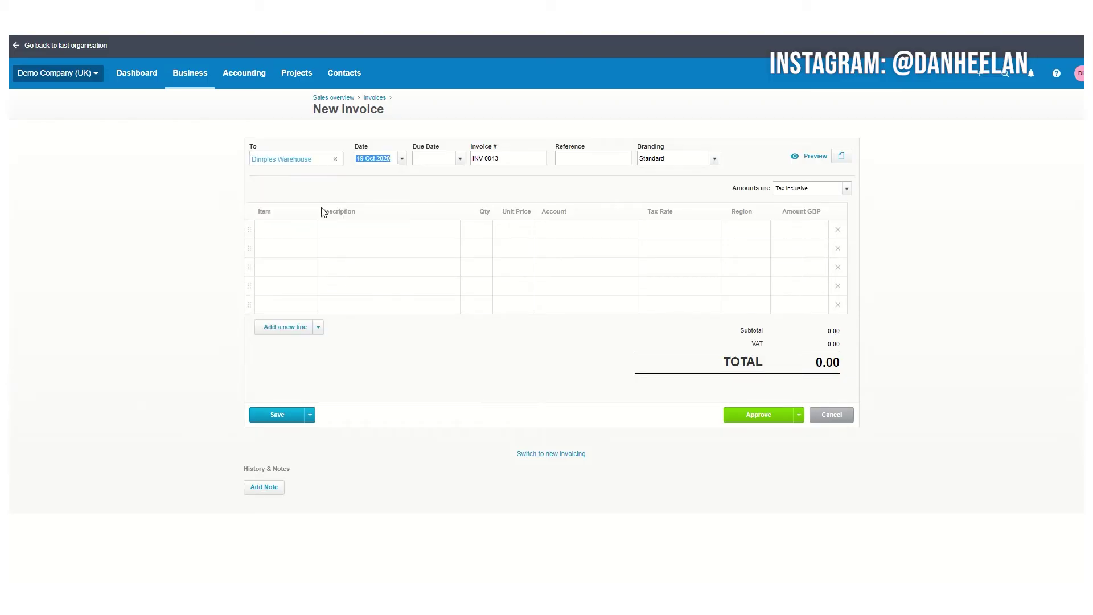
mouse_move(300, 171)
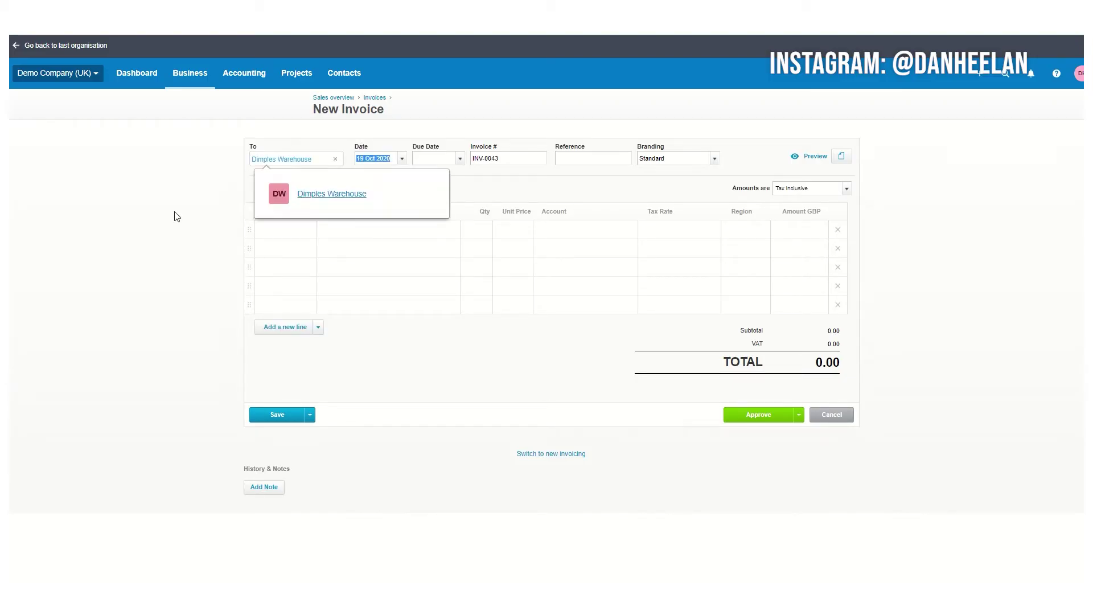
- Set the invoice due date to 19 Oct 2020
click(432, 160)
text(19)
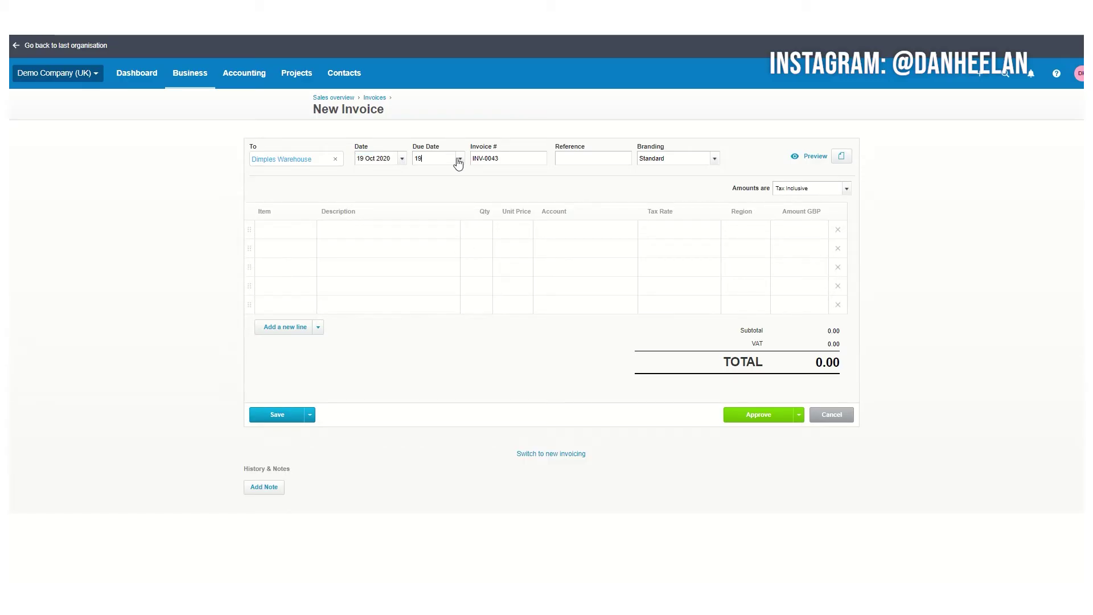
click(460, 159)
click(448, 283)
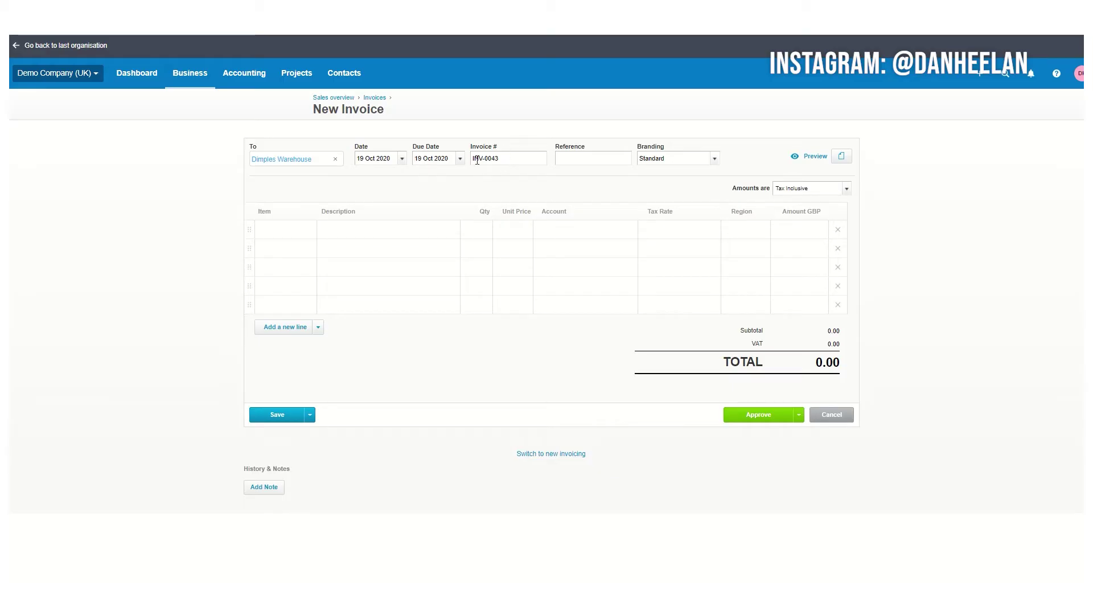
- Enter the reference 'Call out' and keep the Standard branding theme
drag(484, 159, 471, 165)
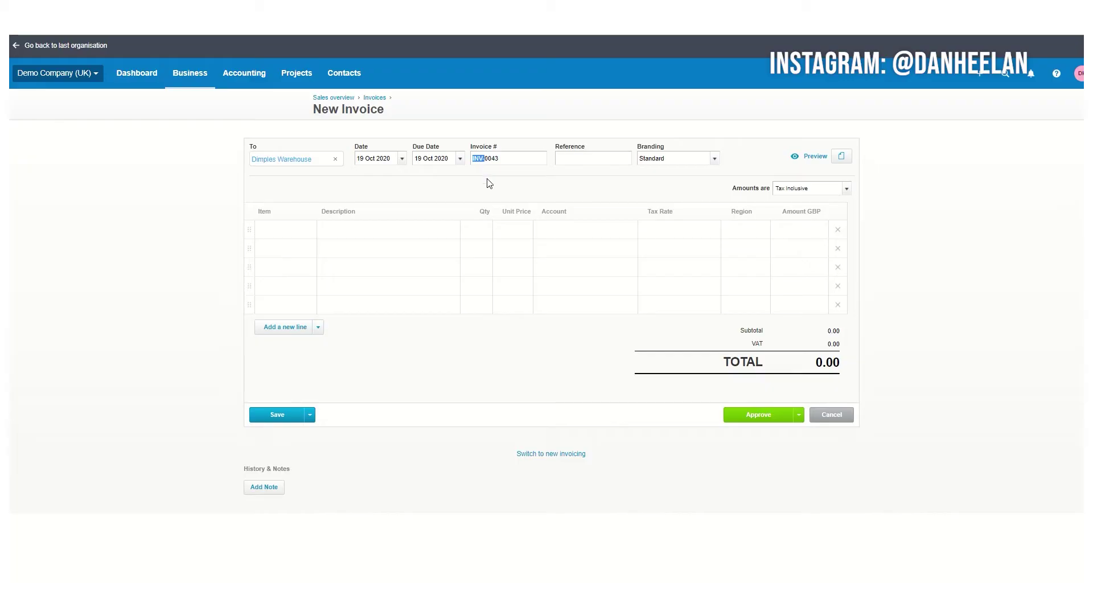
click(597, 160)
text(Call out)
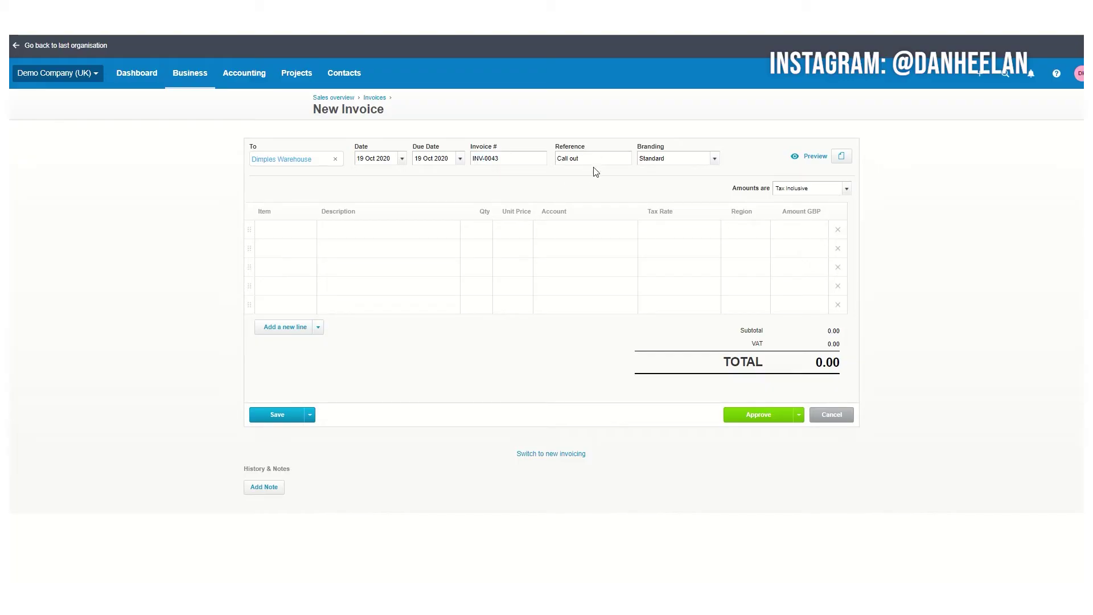
click(715, 160)
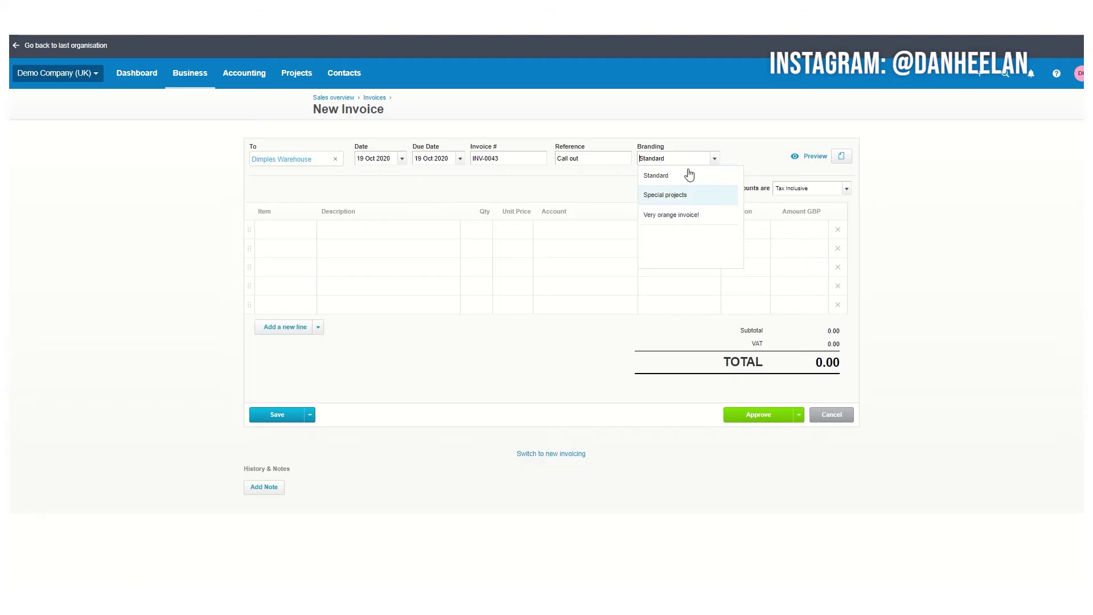
click(724, 157)
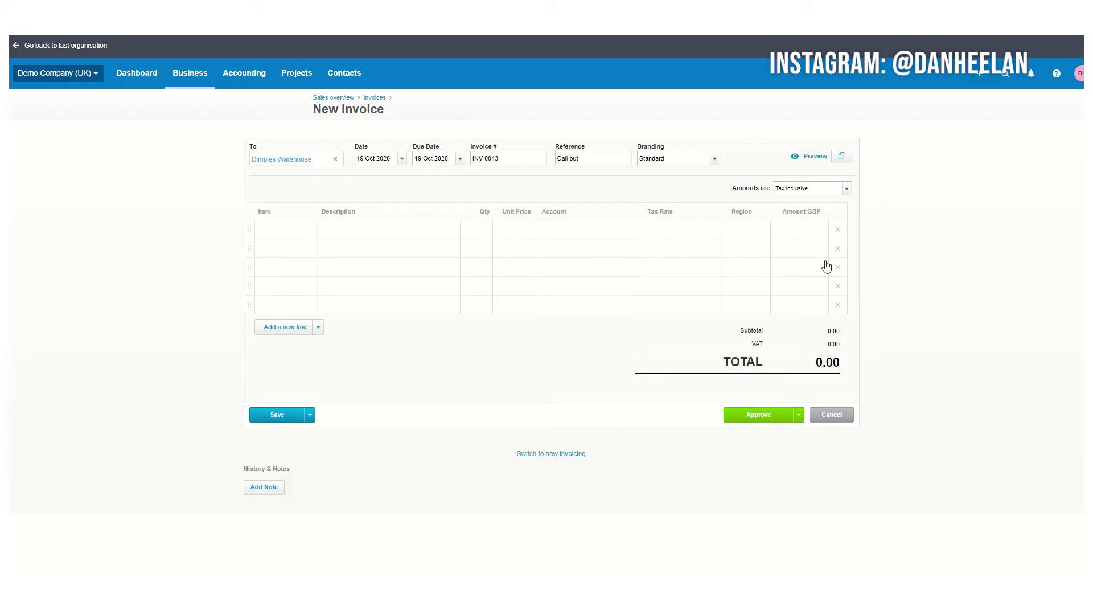
click(280, 232)
- Add GB1-White golf balls as the first line item with quantity 10
text(g)
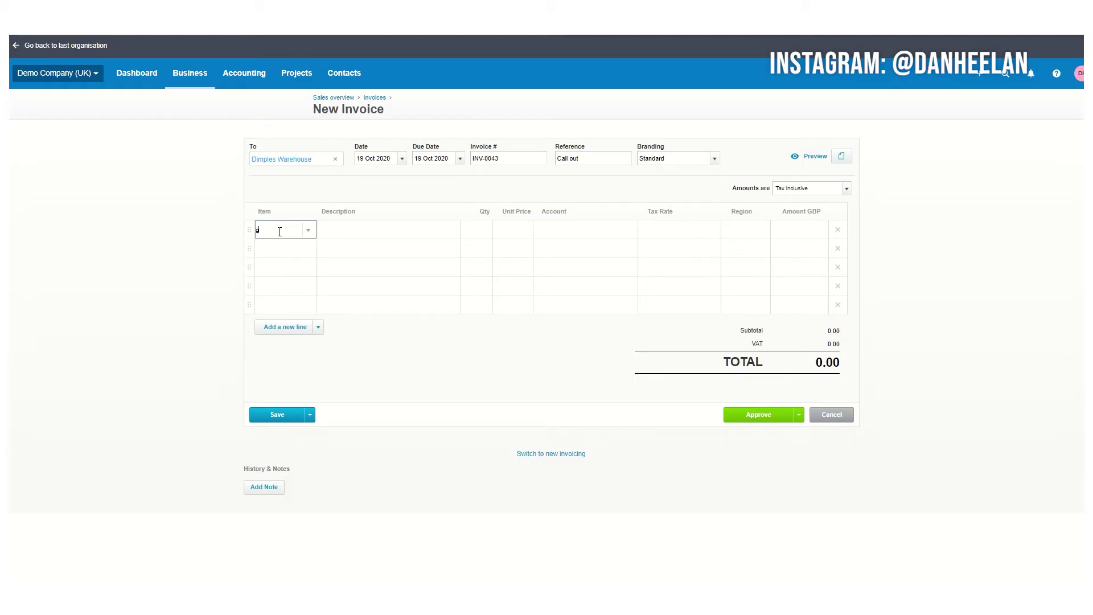
text(ol)
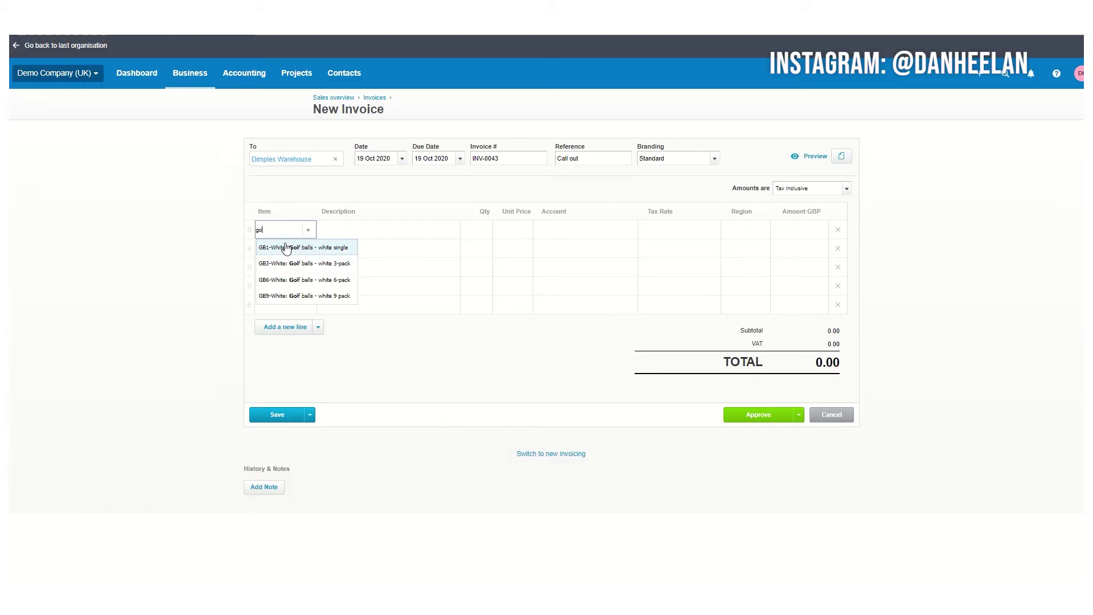
click(330, 251)
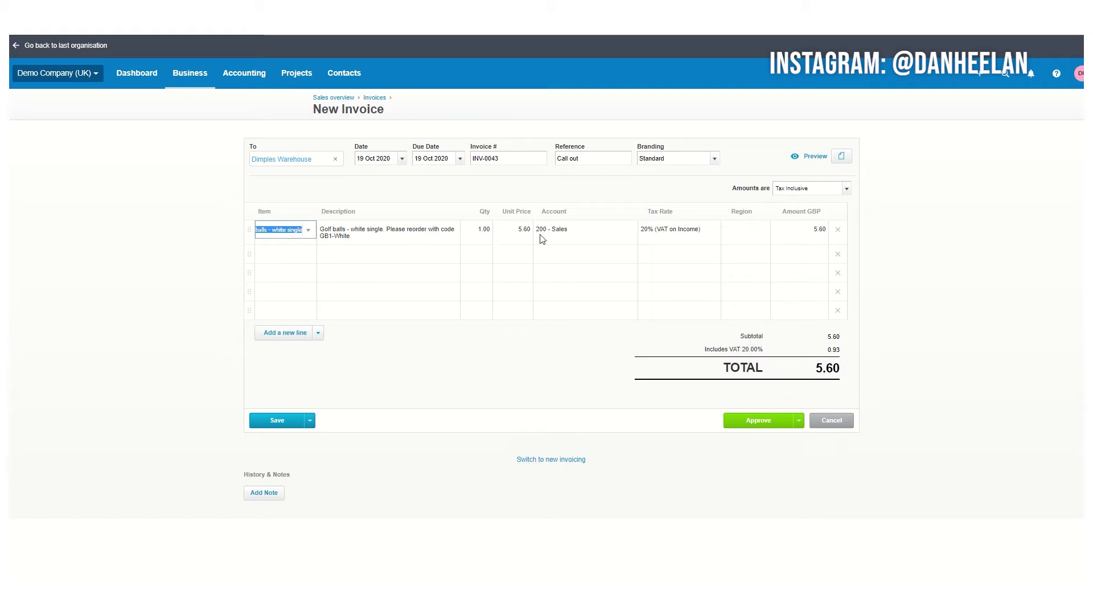
click(487, 234)
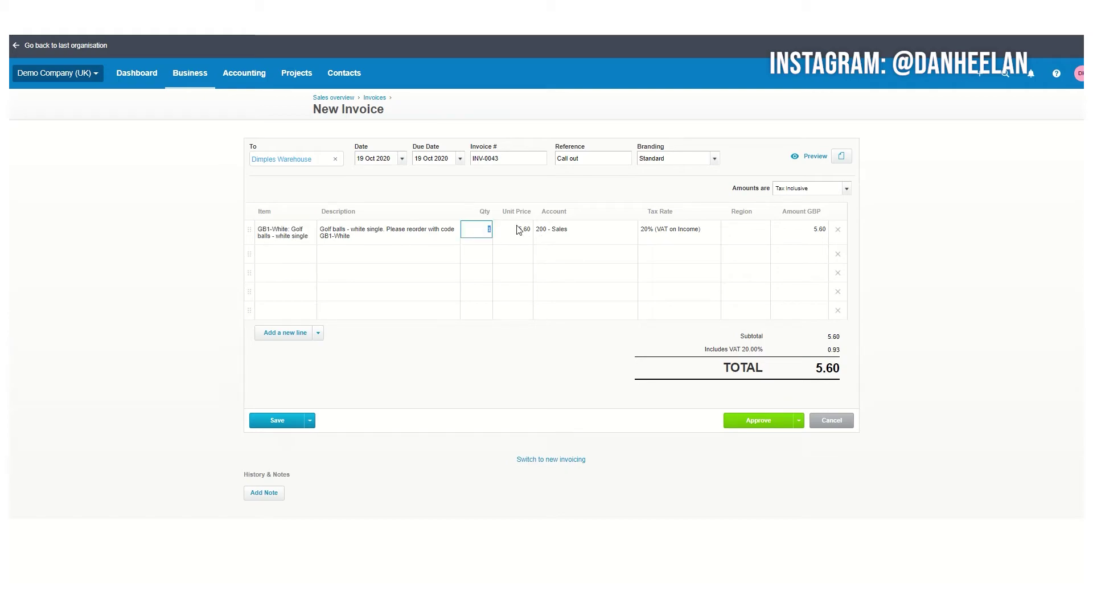
text(10)
key(Tab)
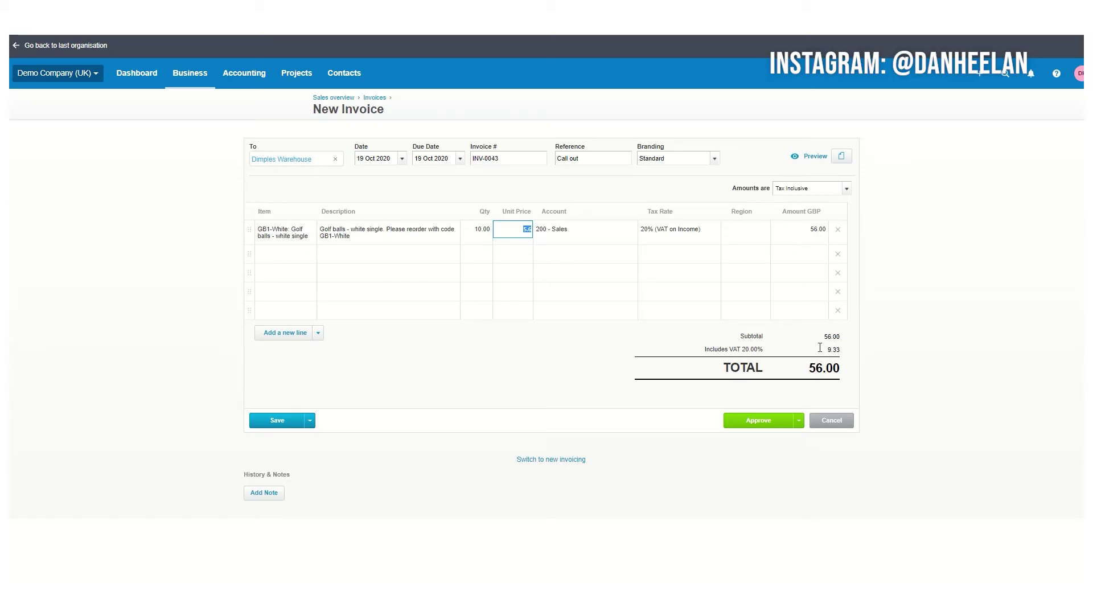
- Switch amounts to Tax Exclusive and set the unit price to 100.00
click(847, 189)
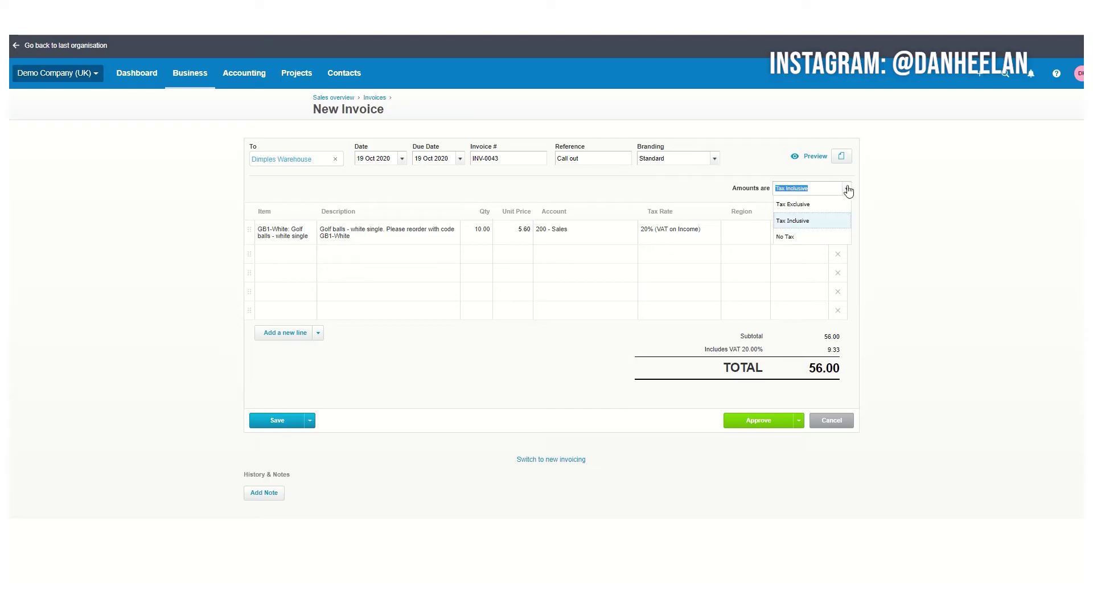
click(820, 205)
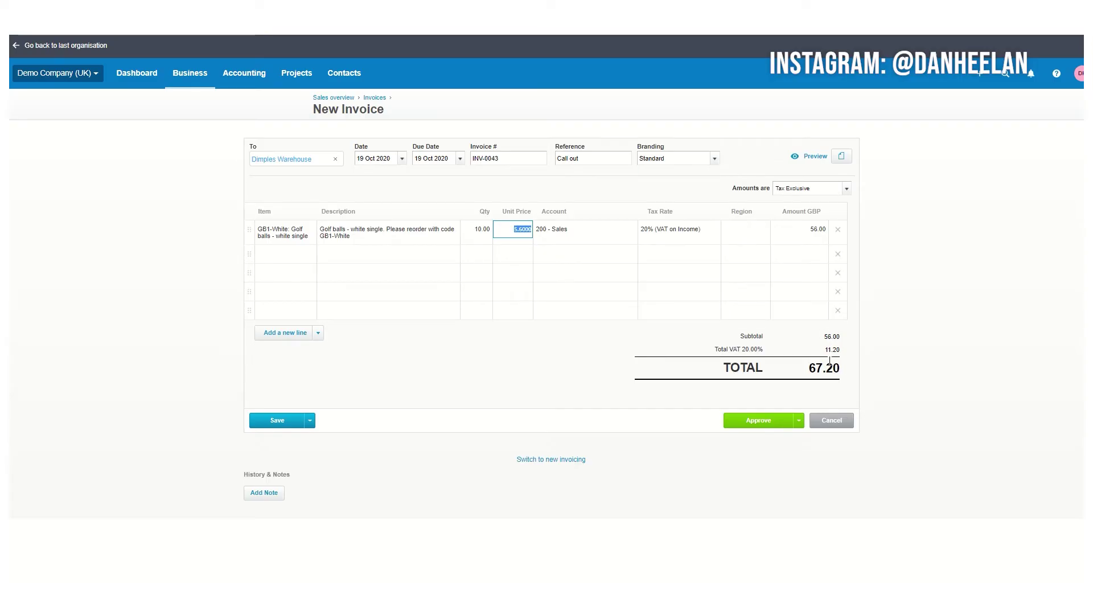
click(846, 189)
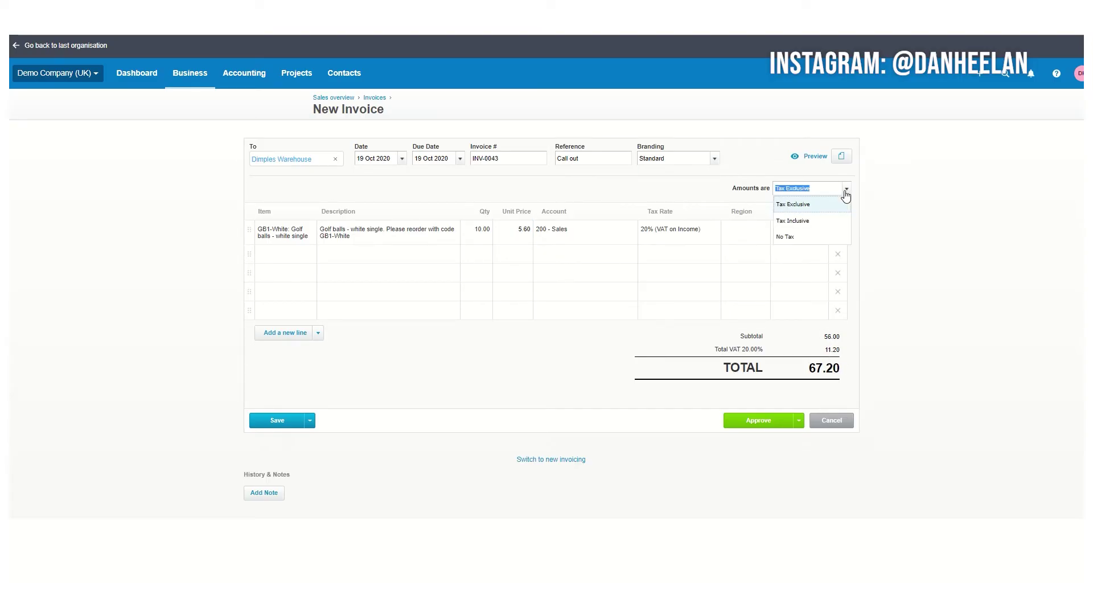
click(501, 230)
text(100)
key(Tab)
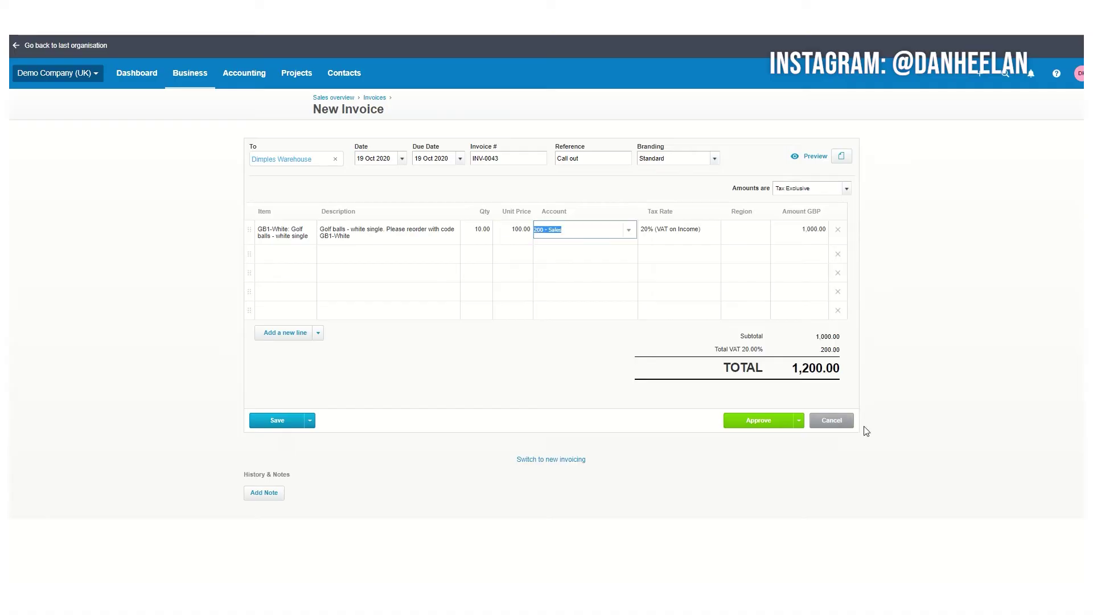
- Change the quantity to 1 and switch amounts back to Tax Inclusive
click(508, 232)
click(473, 231)
text(1)
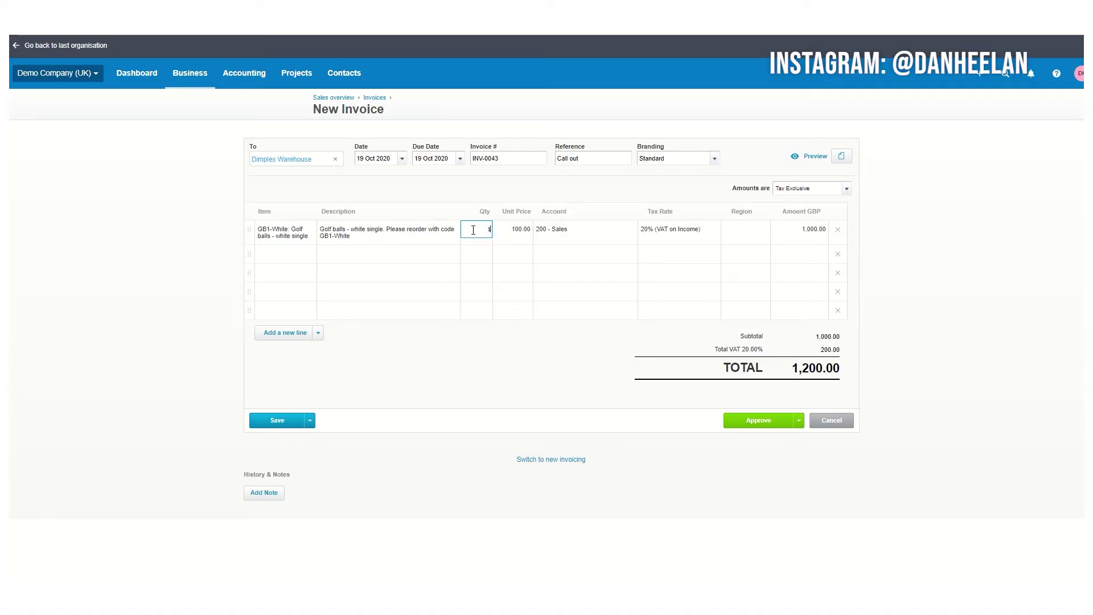
key(Tab)
click(833, 187)
click(808, 216)
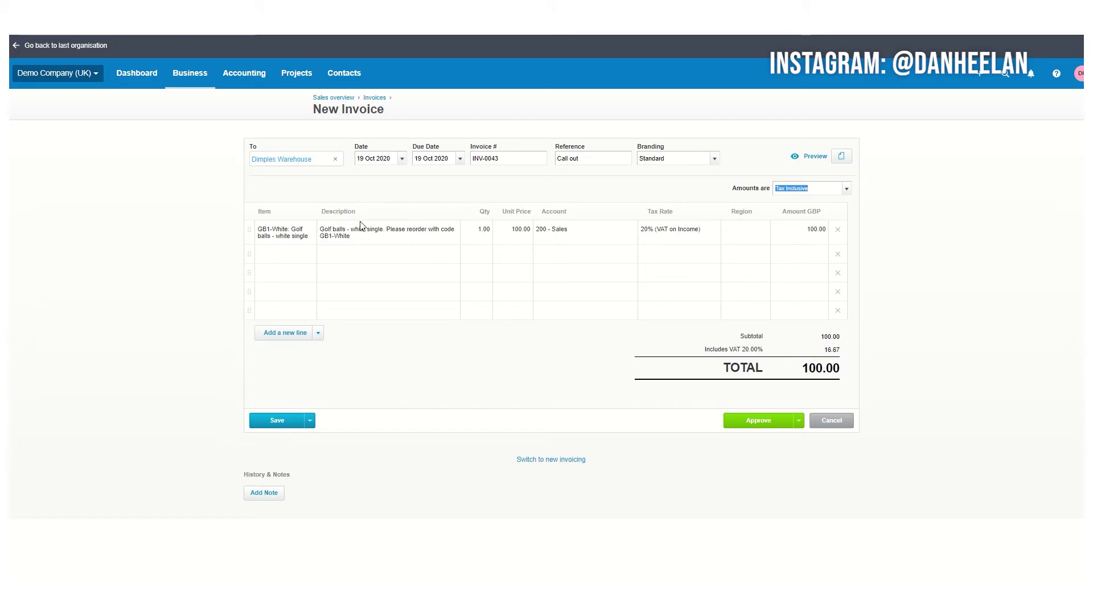
- Overwrite the golf-ball line's description with 'Thehehehehe', keeping quantity 1 at 100.00
click(290, 237)
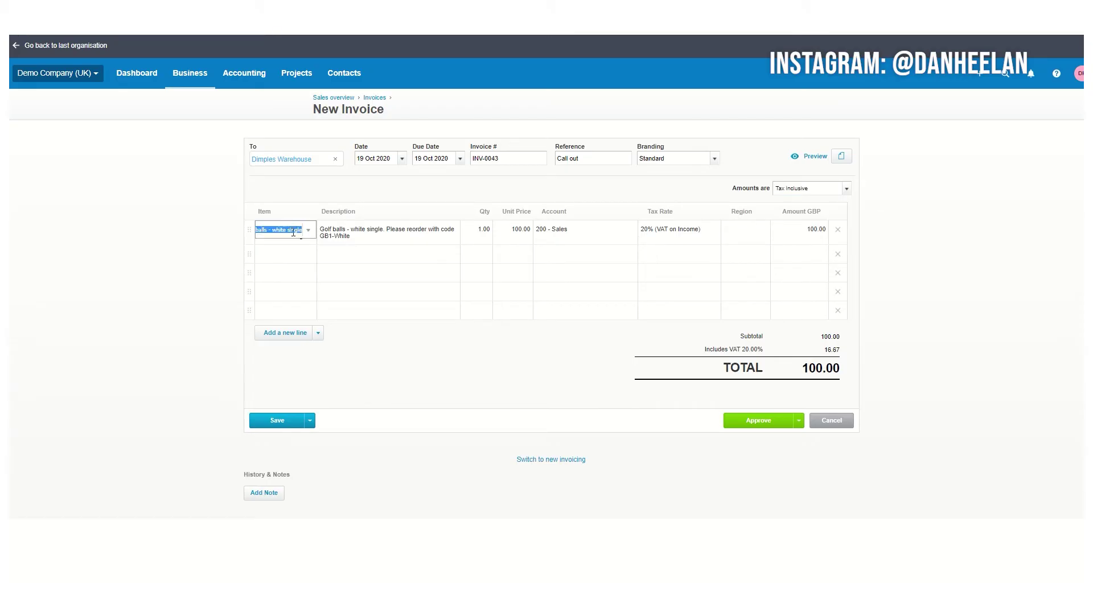
click(308, 230)
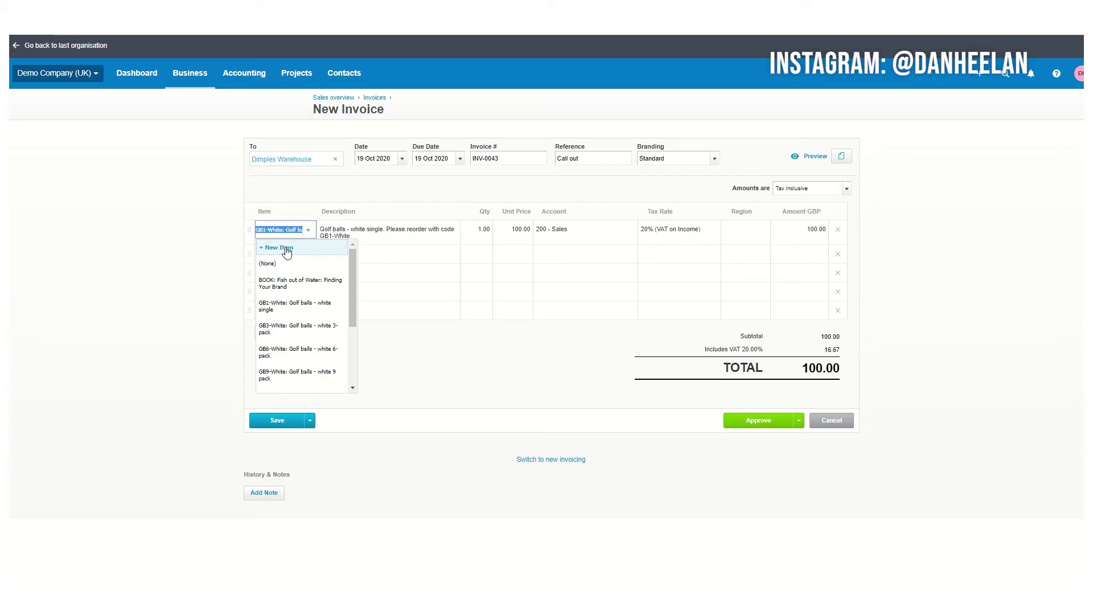
click(382, 234)
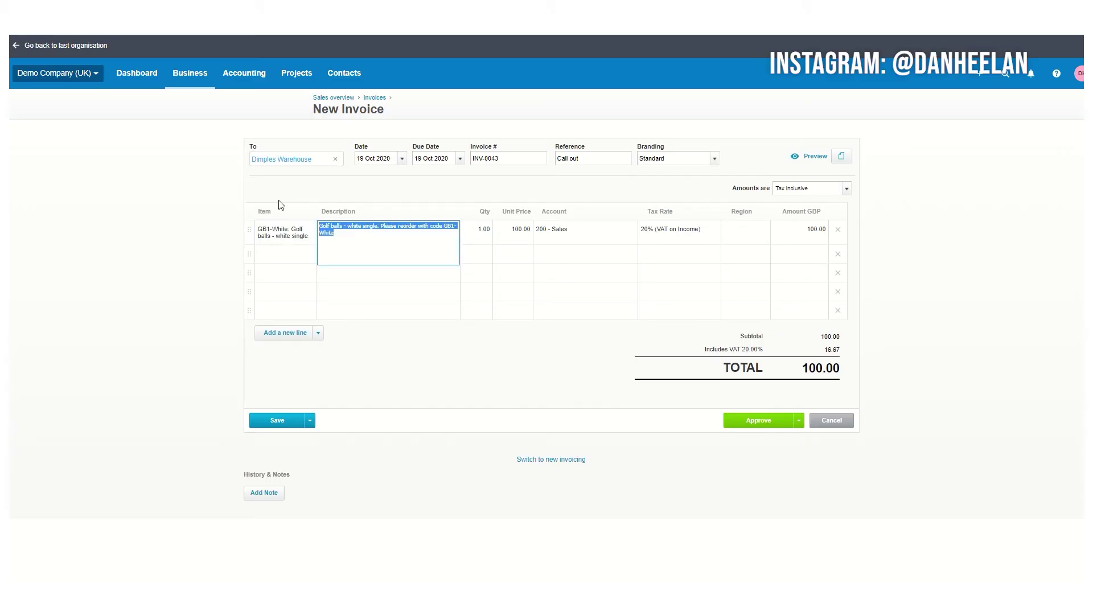
text(Thehehe)
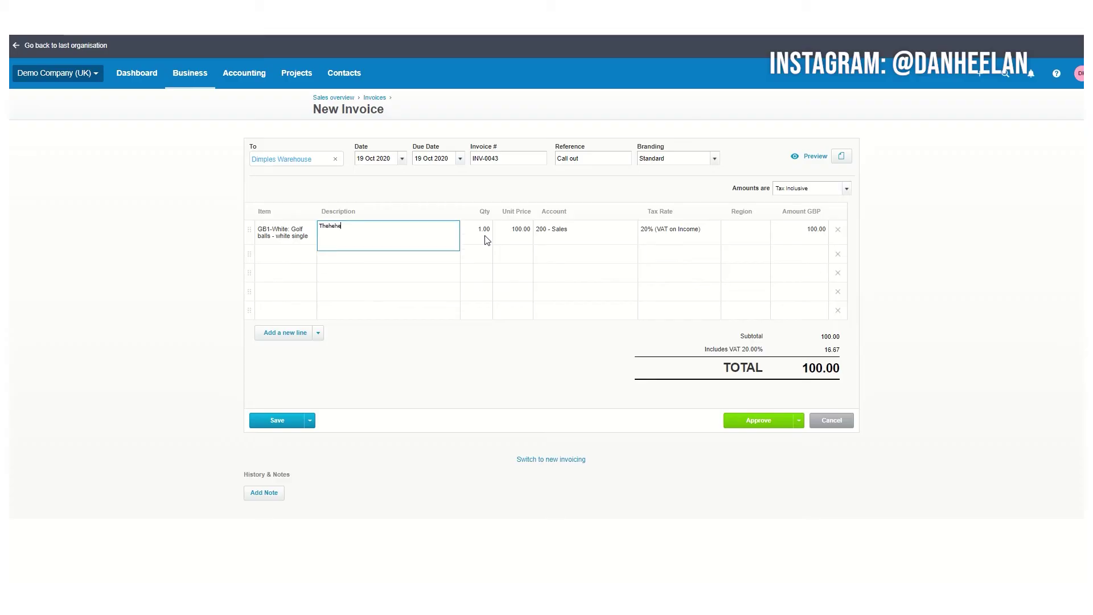
text(heheh)
click(485, 236)
key(Tab)
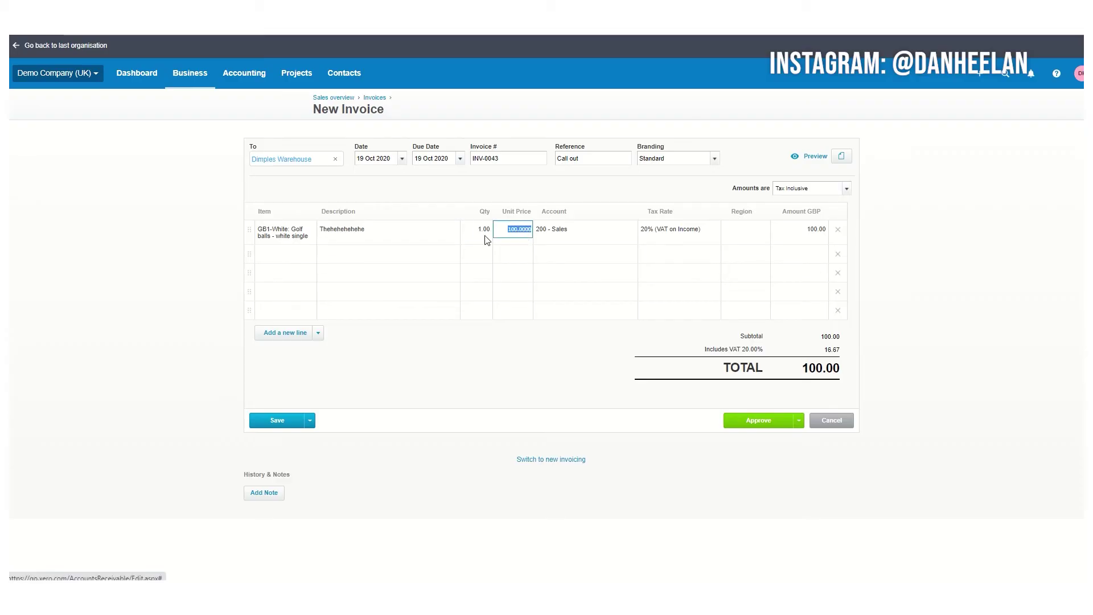
- Keep account 200 - Sales on the golf-ball line and set its region to North
click(598, 235)
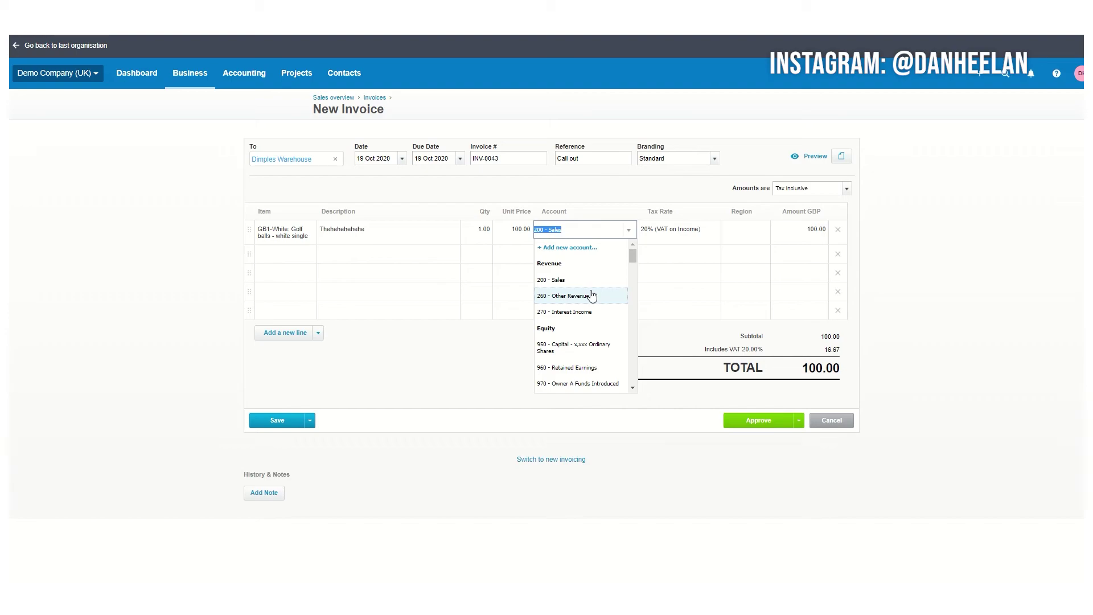
click(707, 203)
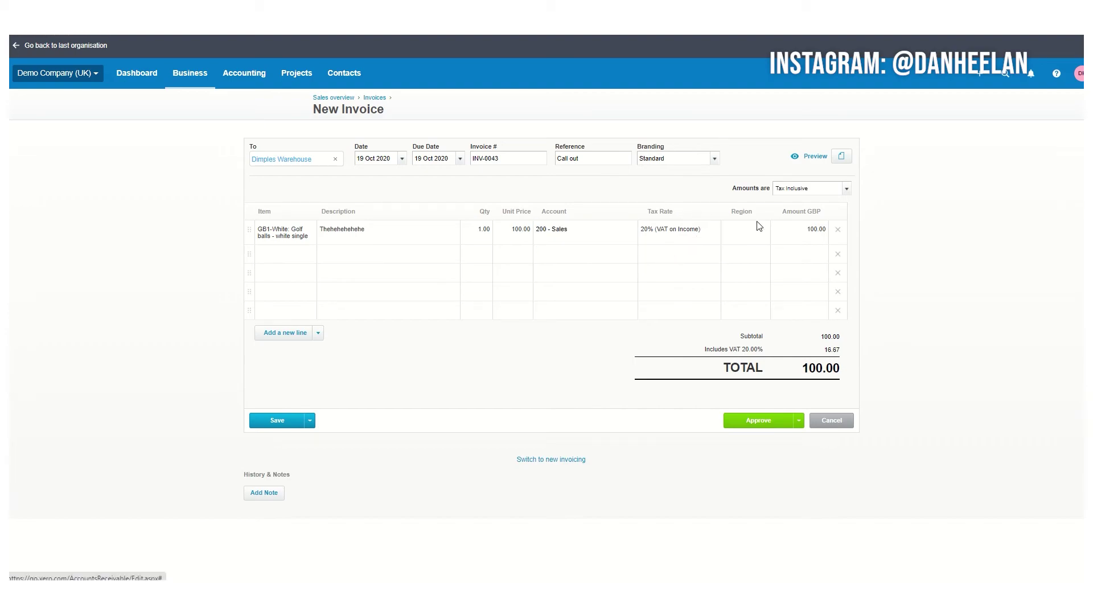
click(742, 233)
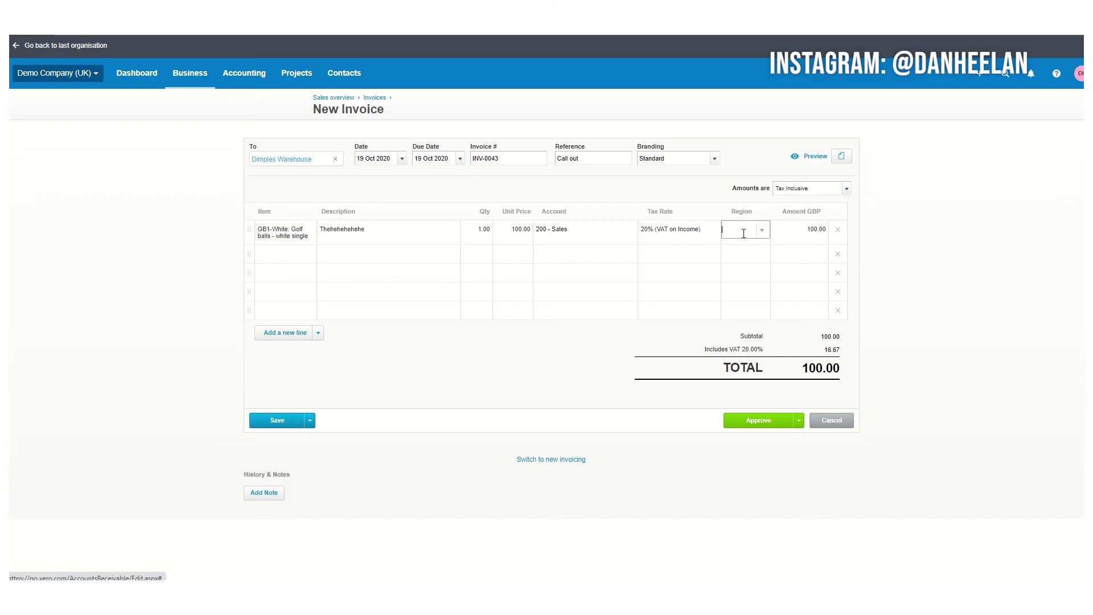
click(761, 232)
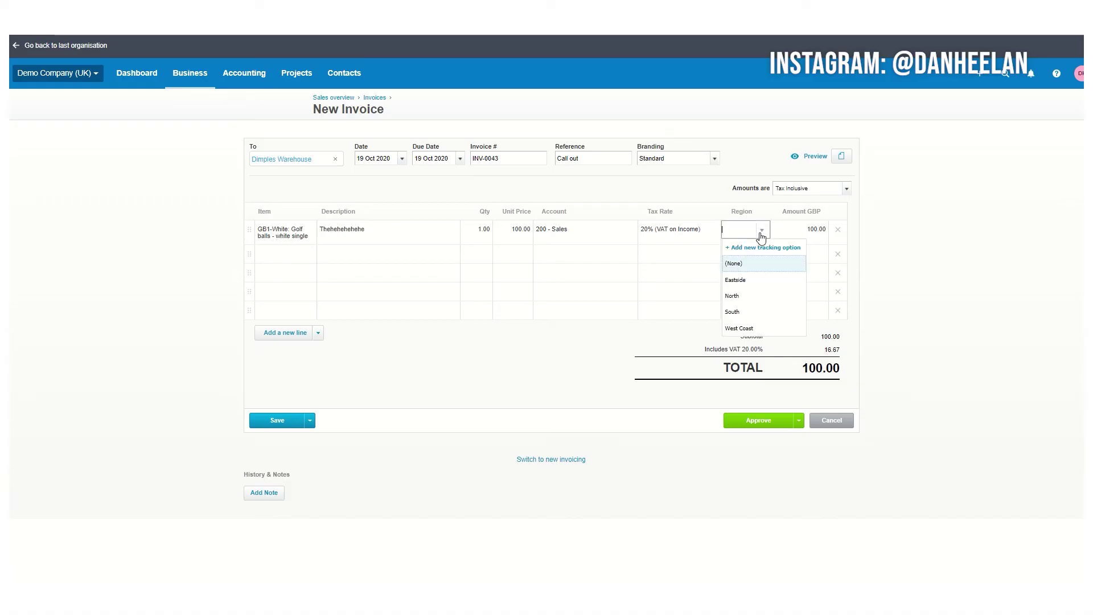
click(740, 297)
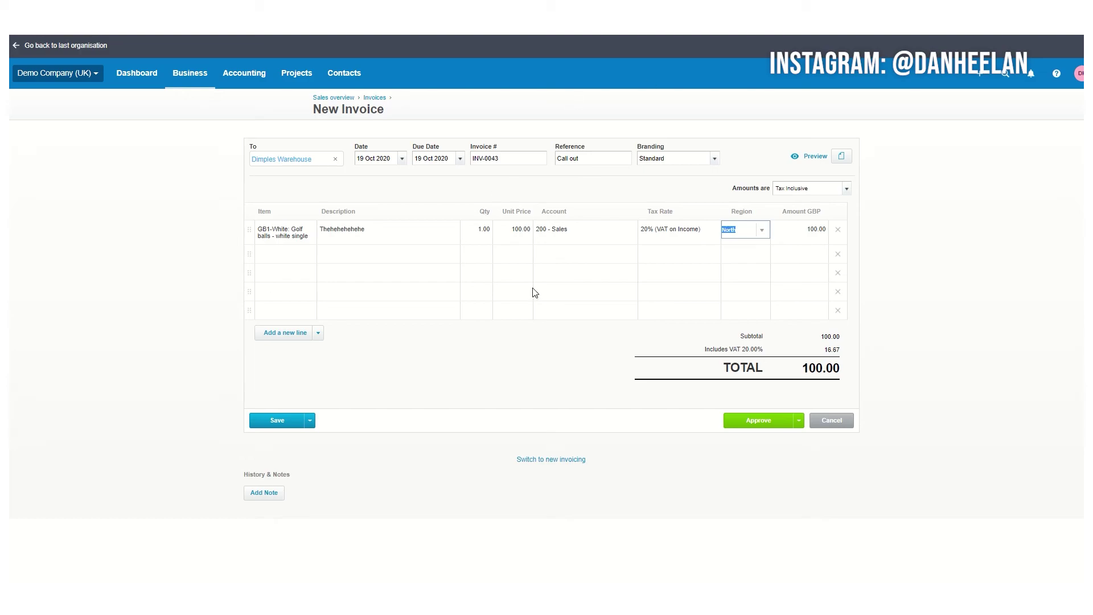
- Go to Invoice settings through Accounting > Advanced and the organisation settings
click(247, 80)
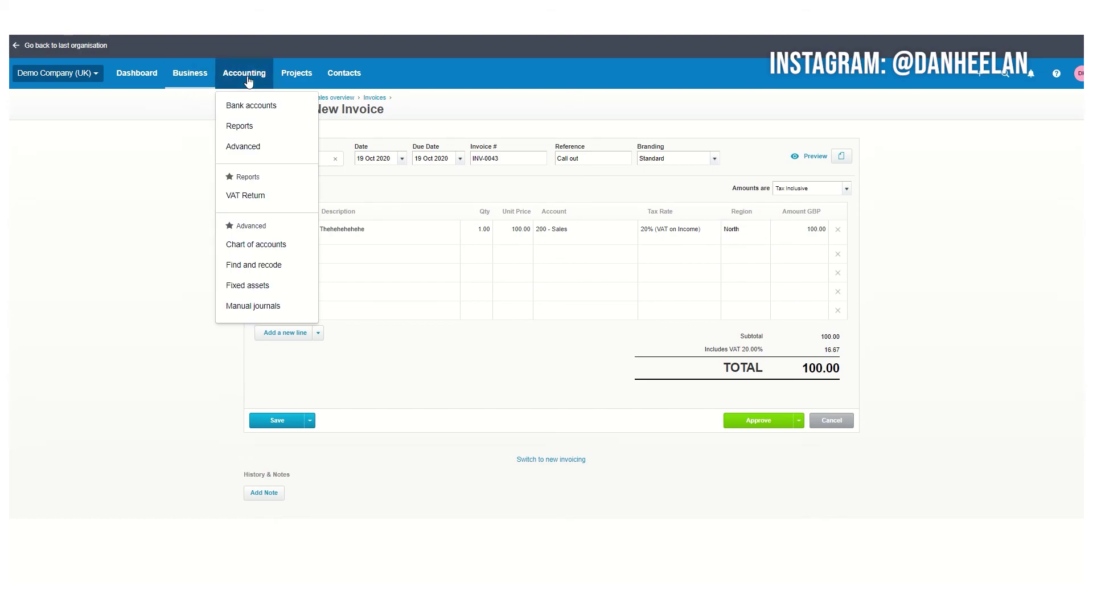
click(233, 150)
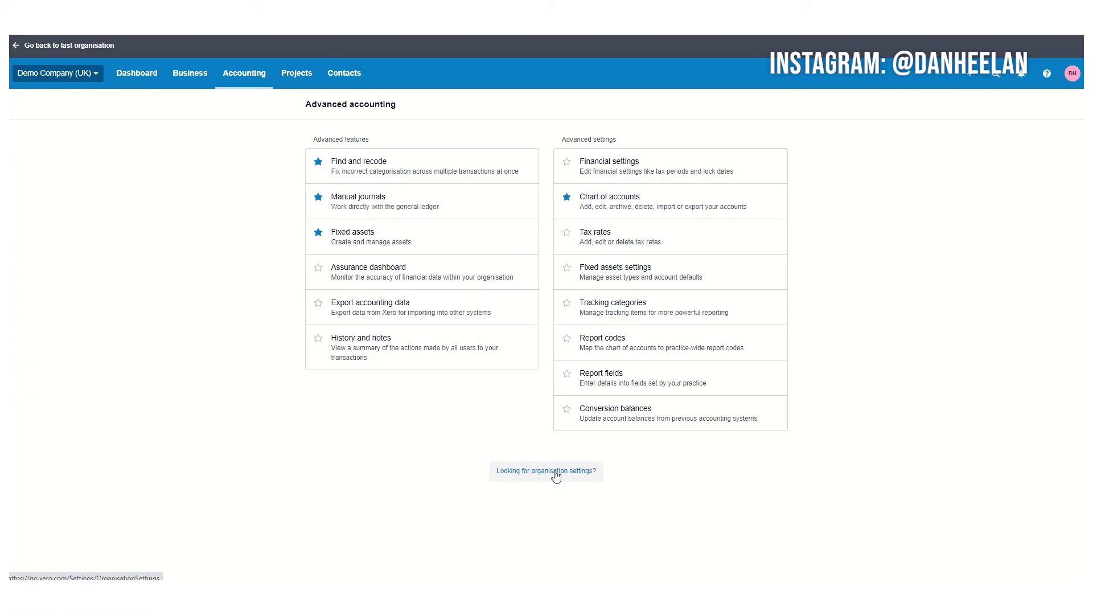
click(556, 475)
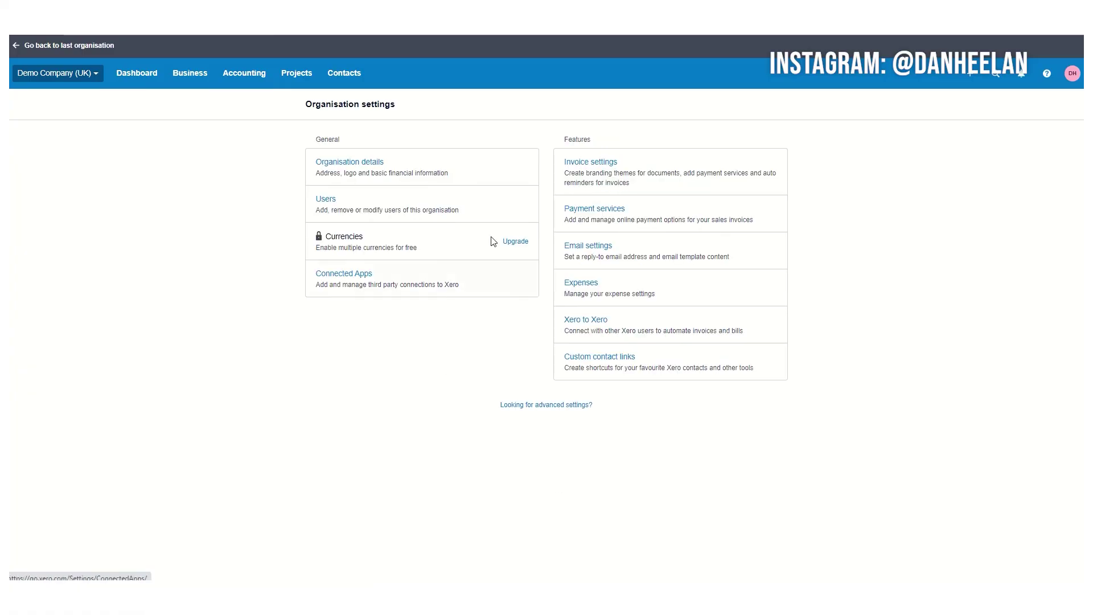
click(605, 169)
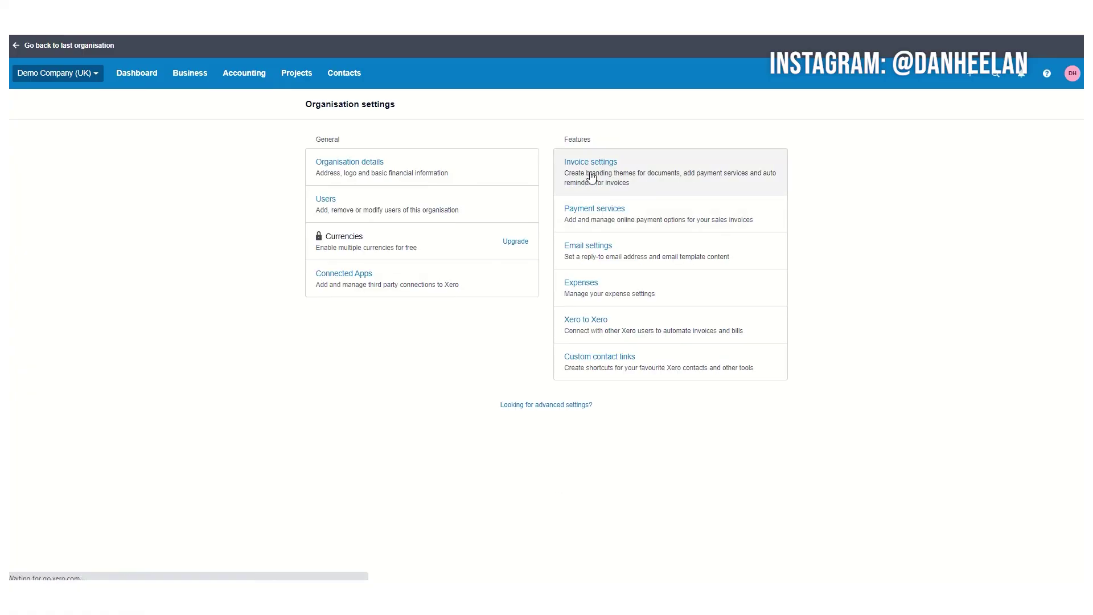
- Review the Standard, Special projects and Very orange invoice! themes, then open Standard for editing
scroll(343, 294, down, 4)
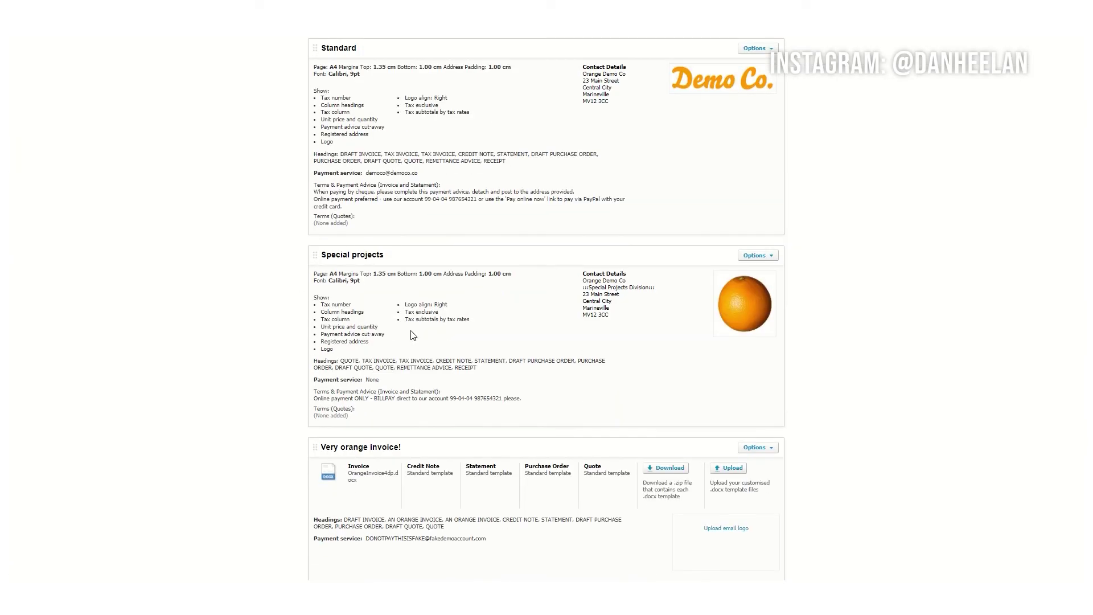
scroll(433, 222, up, 2)
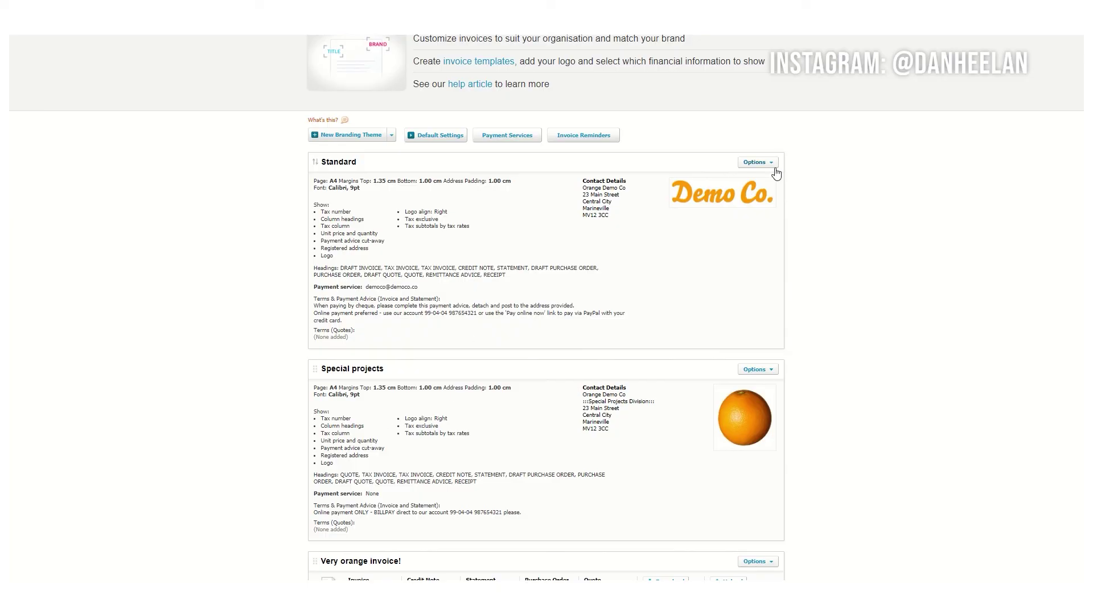
scroll(739, 418, down, 3)
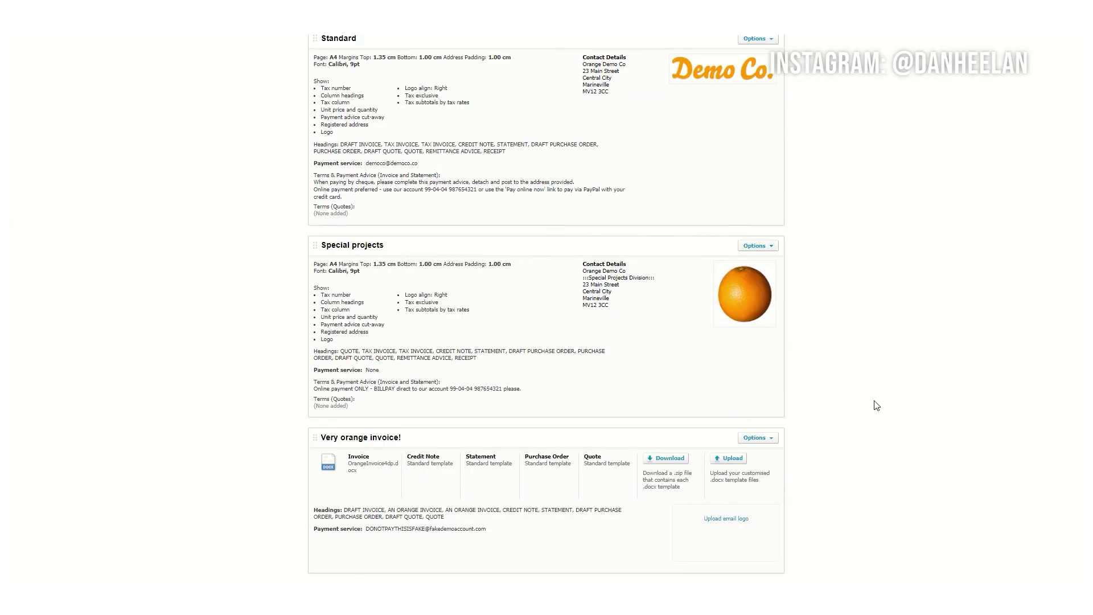
scroll(839, 372, up, 2)
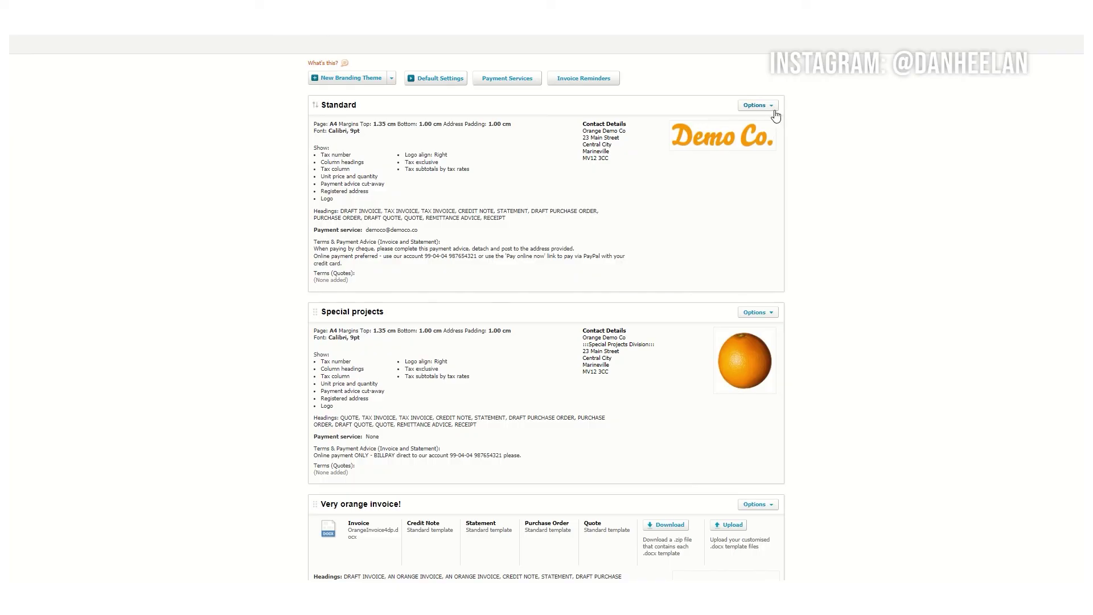
click(757, 105)
click(756, 121)
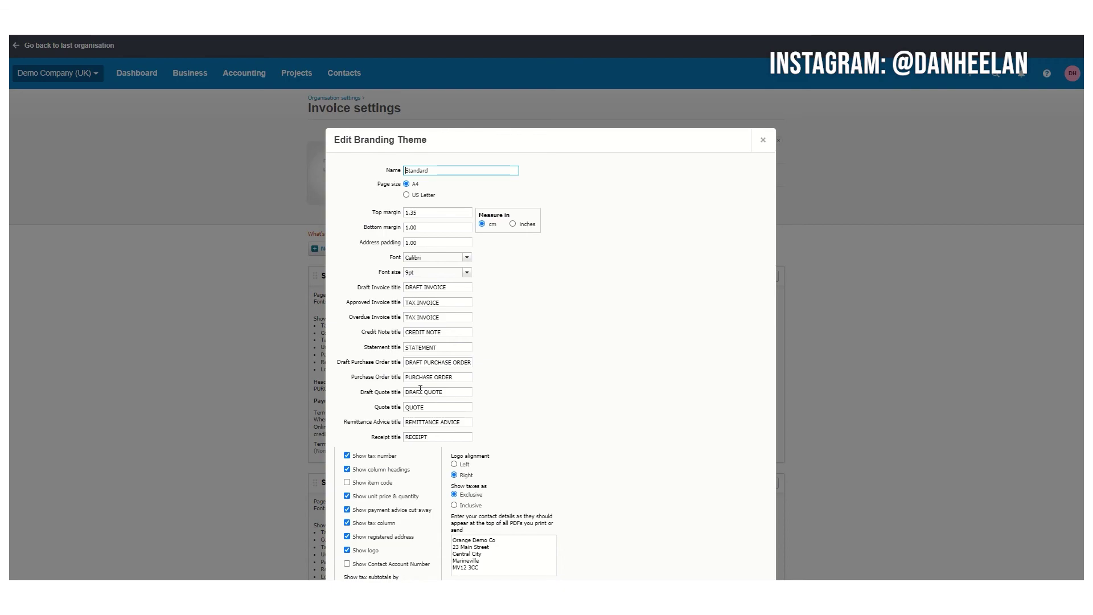
- Scroll through the Standard theme's margins, document titles and display options
scroll(528, 353, down, 4)
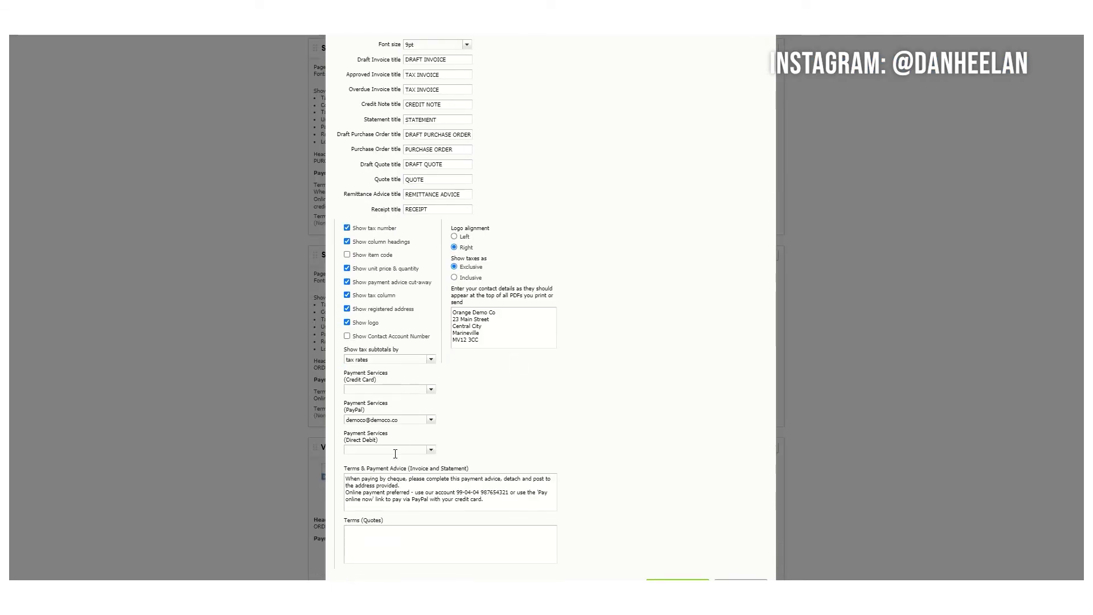
scroll(598, 237, up, 4)
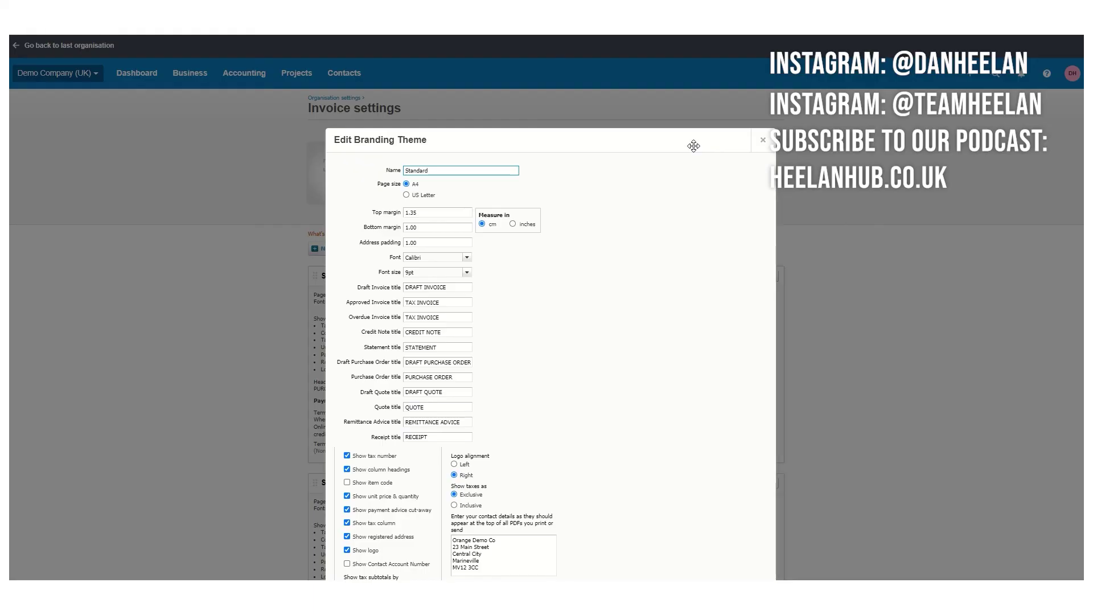
- Close the theme editor and start a new invoice with the Fish out of Water book at 19.95
click(763, 140)
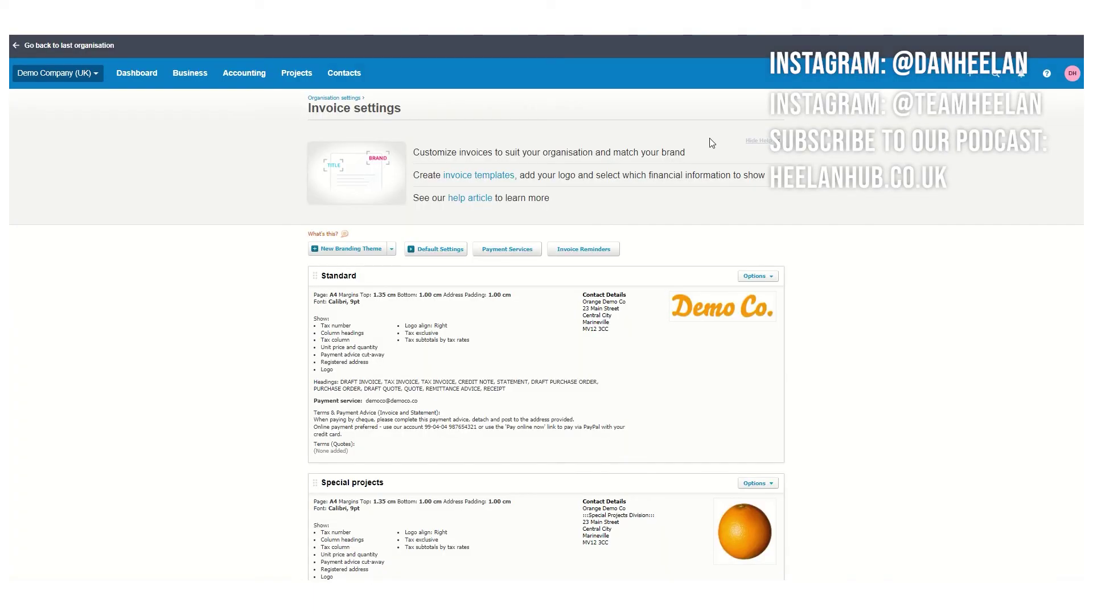
click(970, 73)
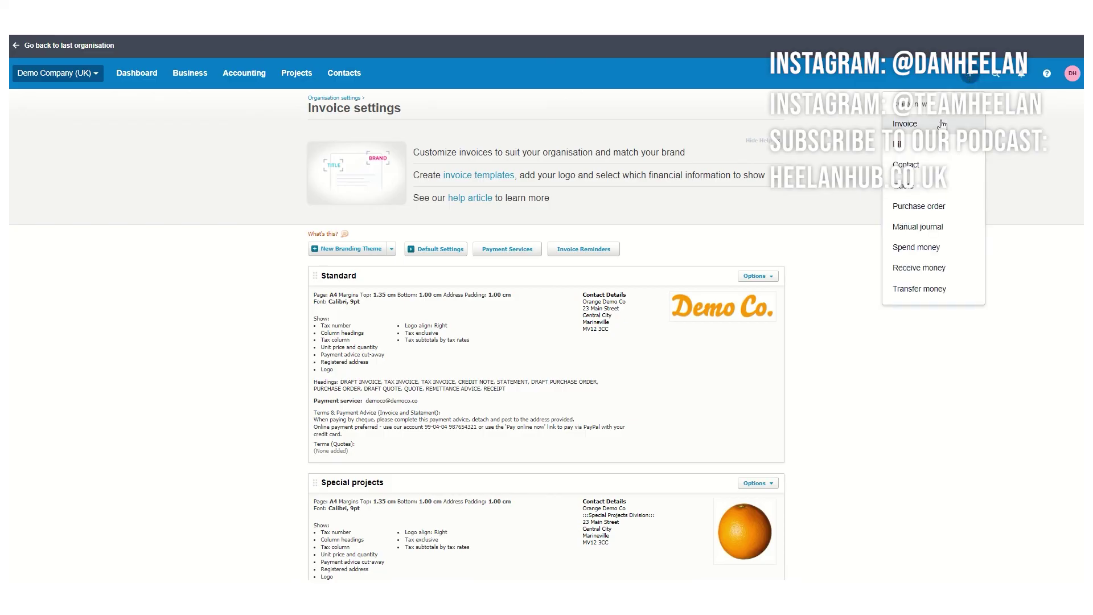
click(910, 125)
click(285, 228)
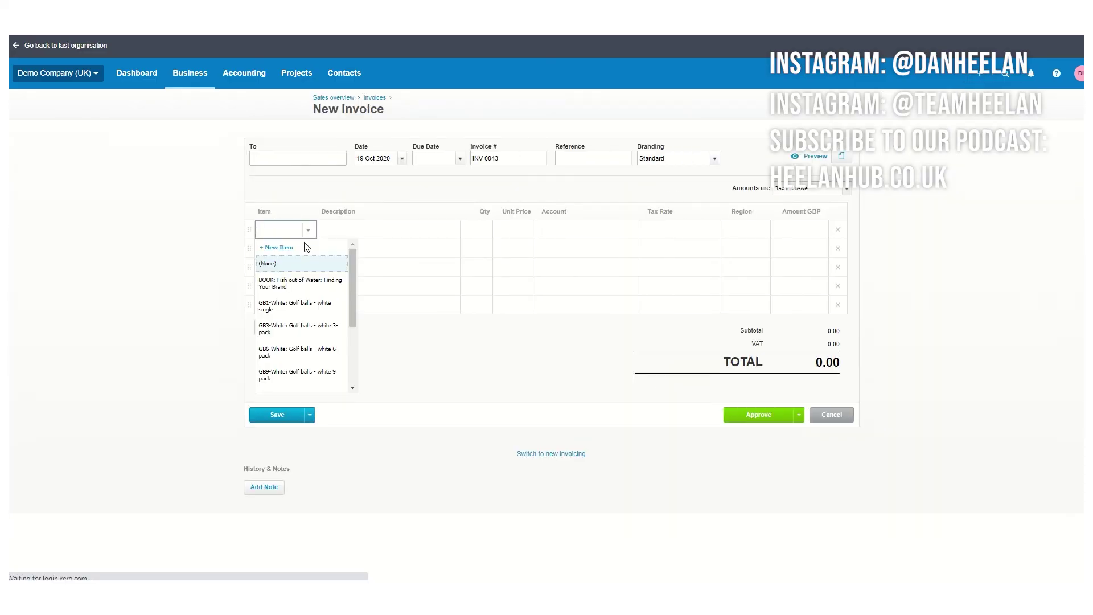
click(296, 280)
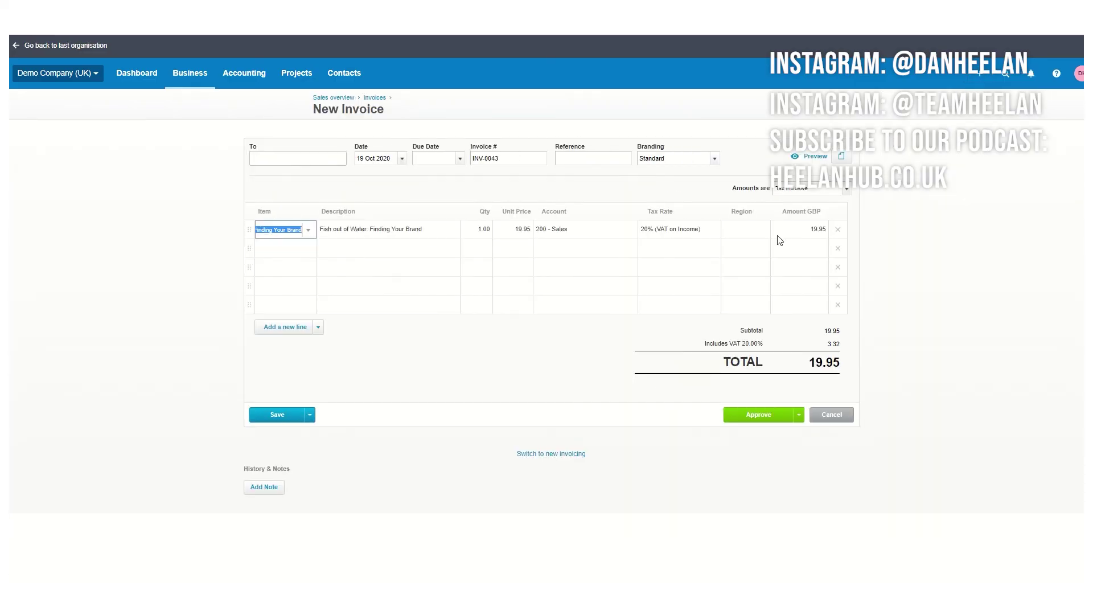